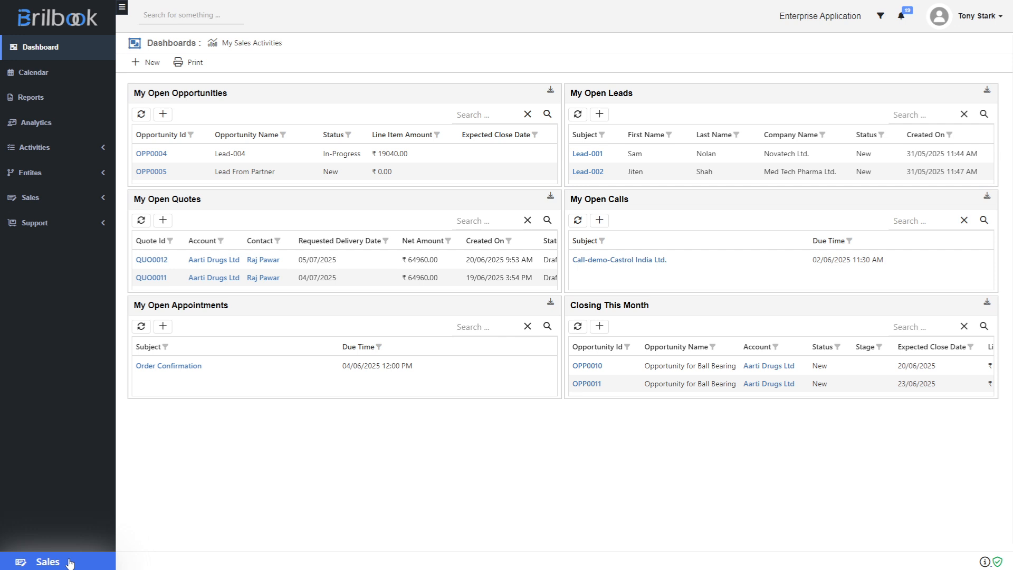
Open the sales orders list and start creating a new order
click(47, 201)
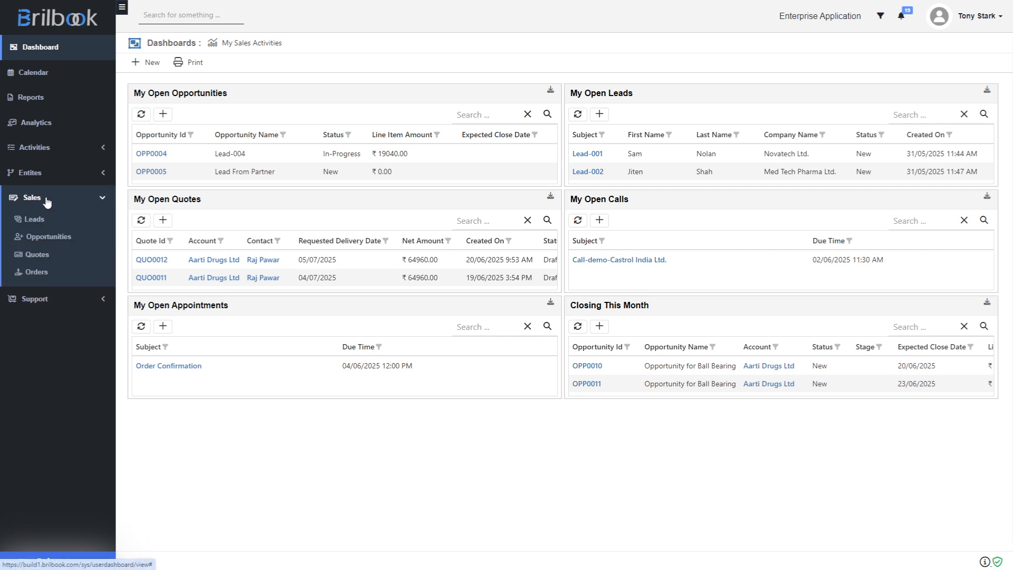
click(41, 276)
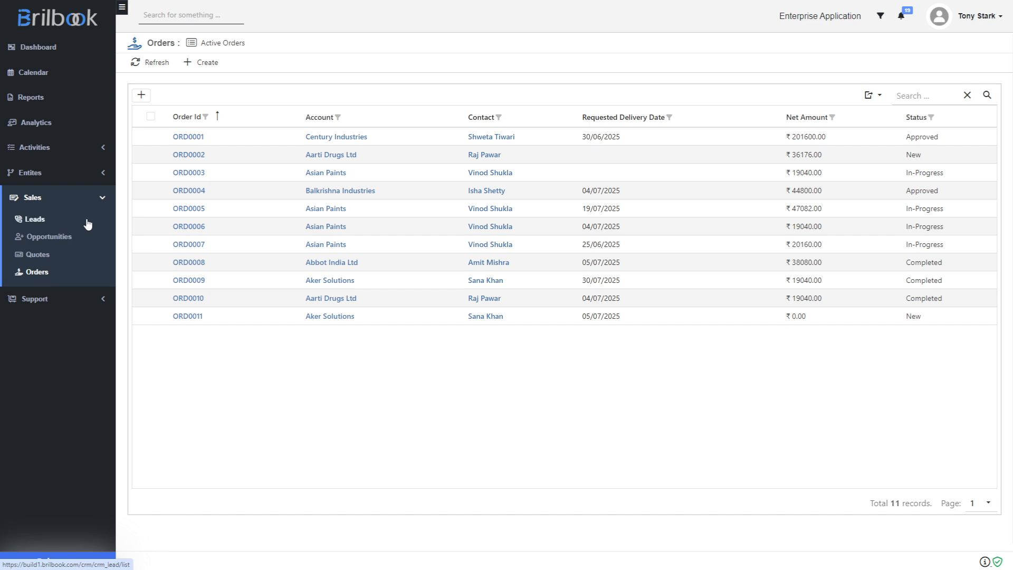
click(202, 64)
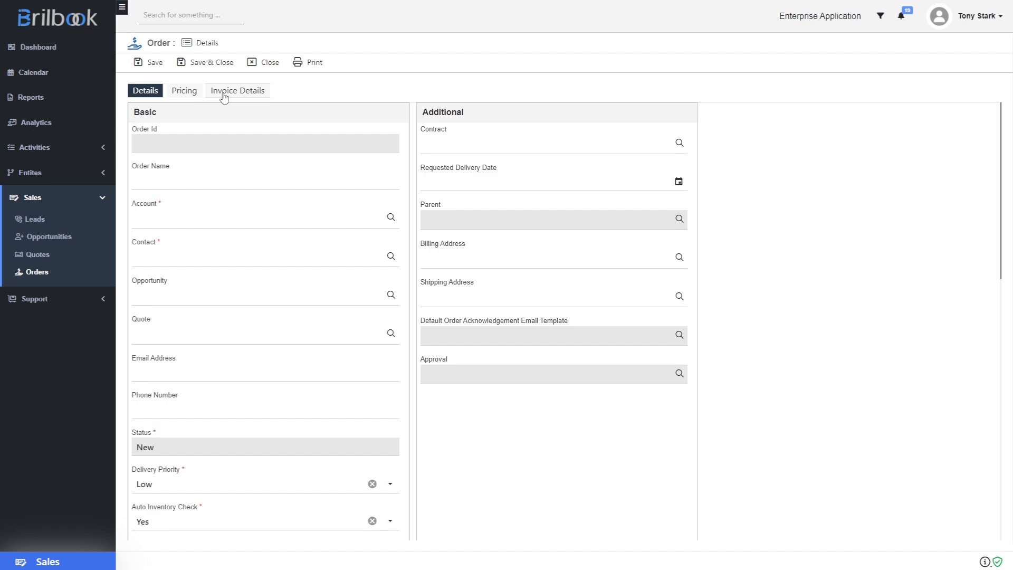
Name the order "Order for Ball Bearing"
click(165, 182)
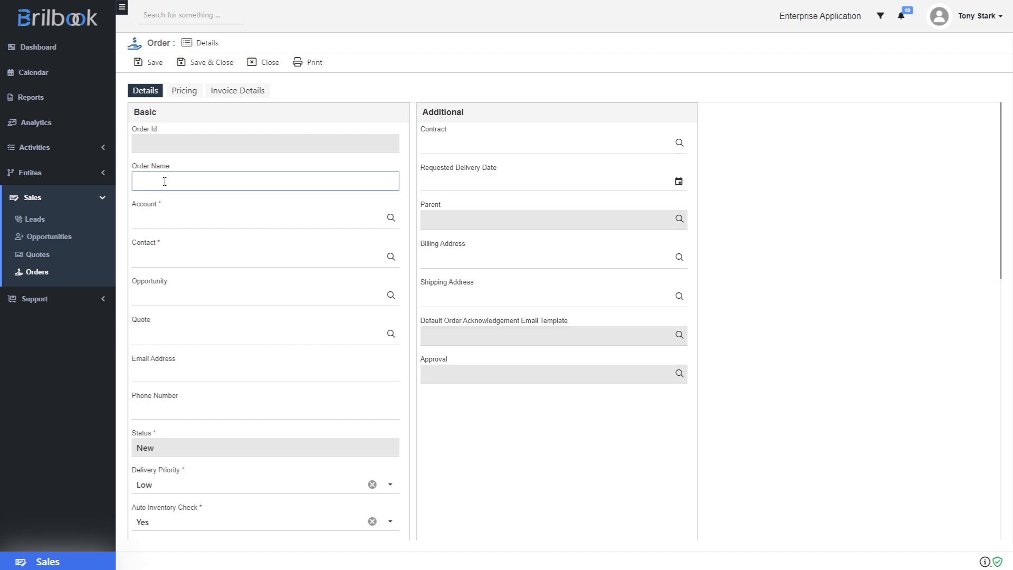
text(Order for Ball Bearing)
Set the order's account to Apar Industries Ltd and pick the account's contact
click(160, 220)
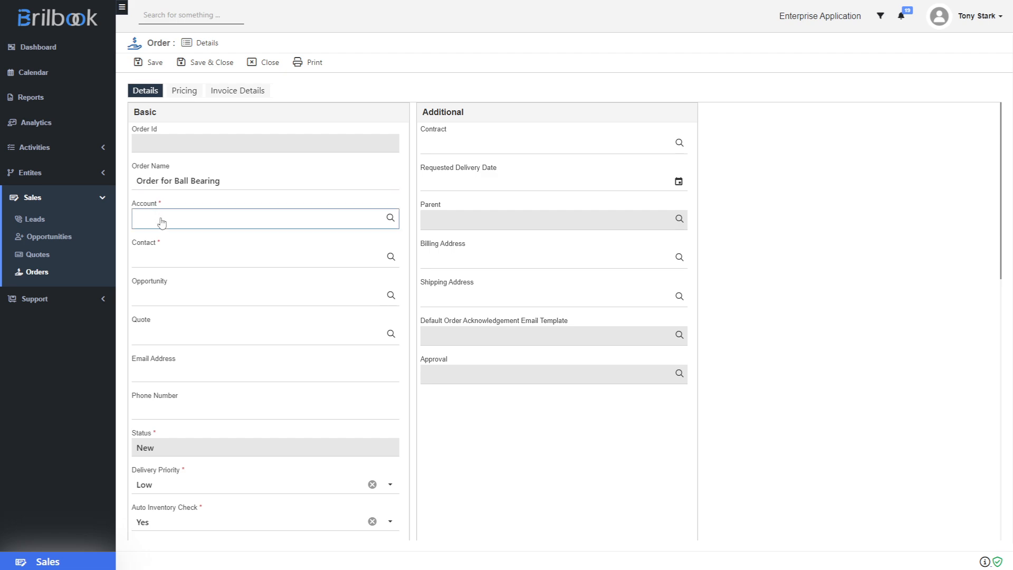
scroll(177, 279, down, 2)
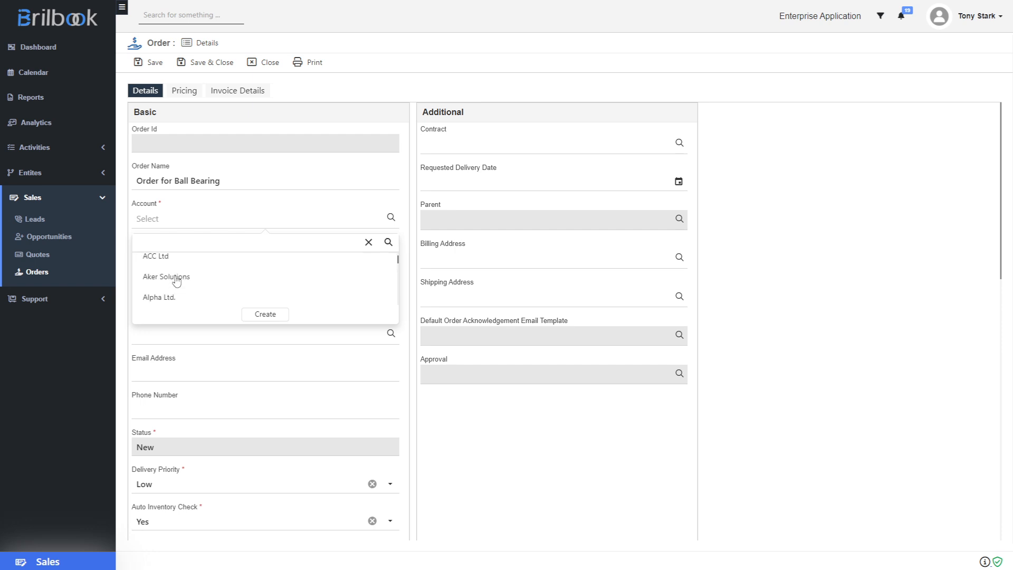
scroll(176, 290, down, 2)
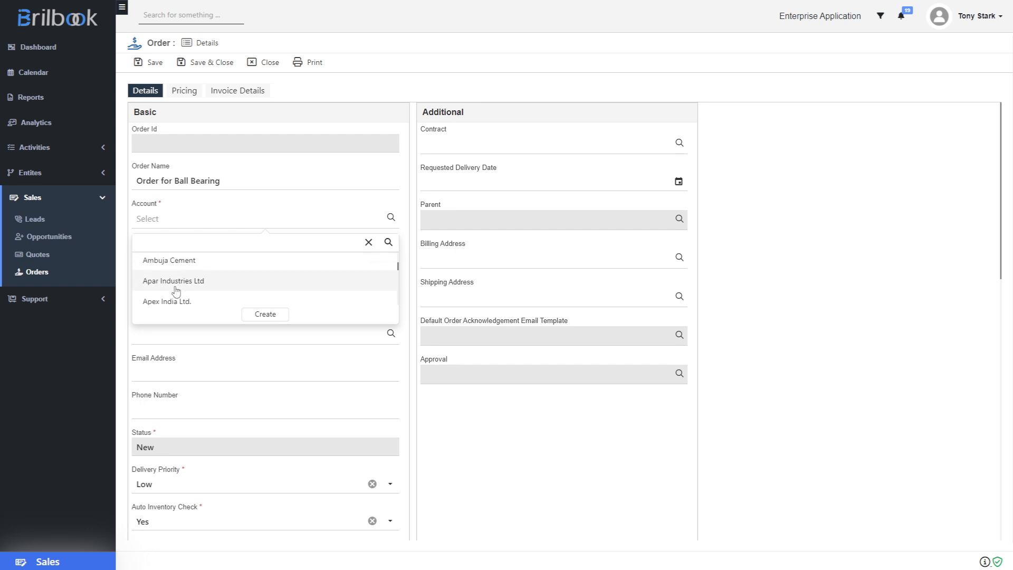
click(176, 288)
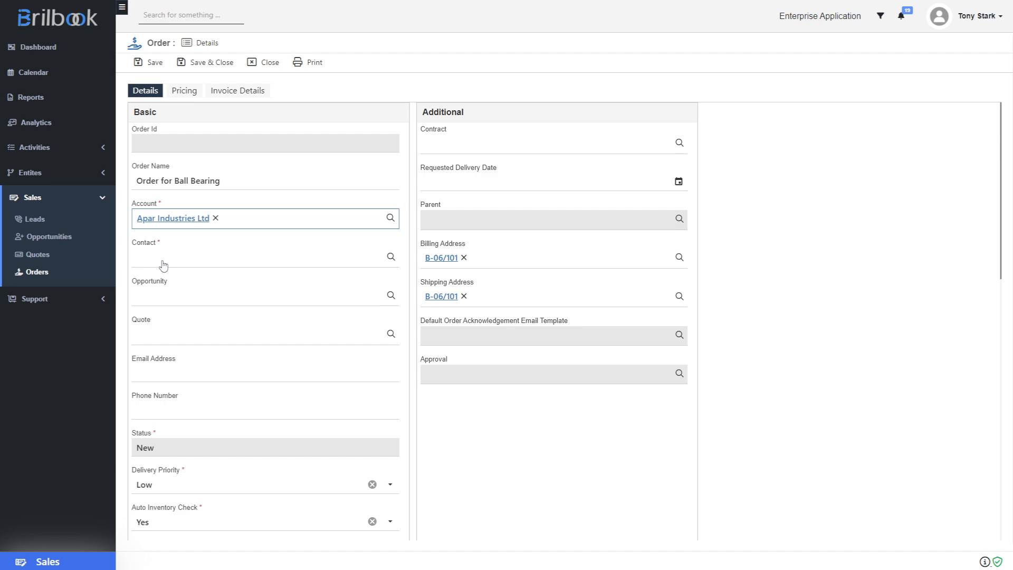
click(163, 265)
click(165, 301)
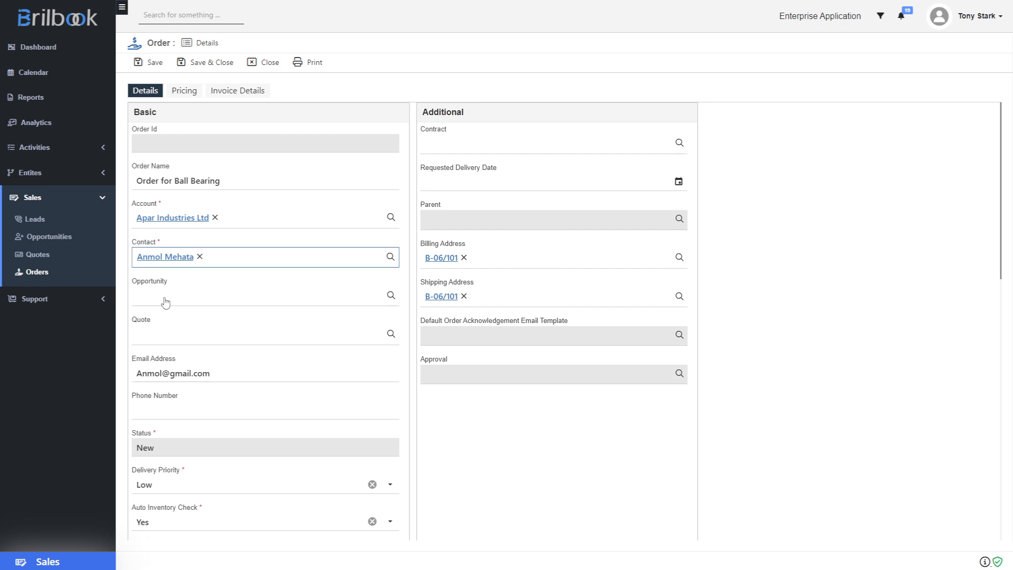
Enter the contact's phone number and set the requested delivery date to 04/07/2025
click(162, 405)
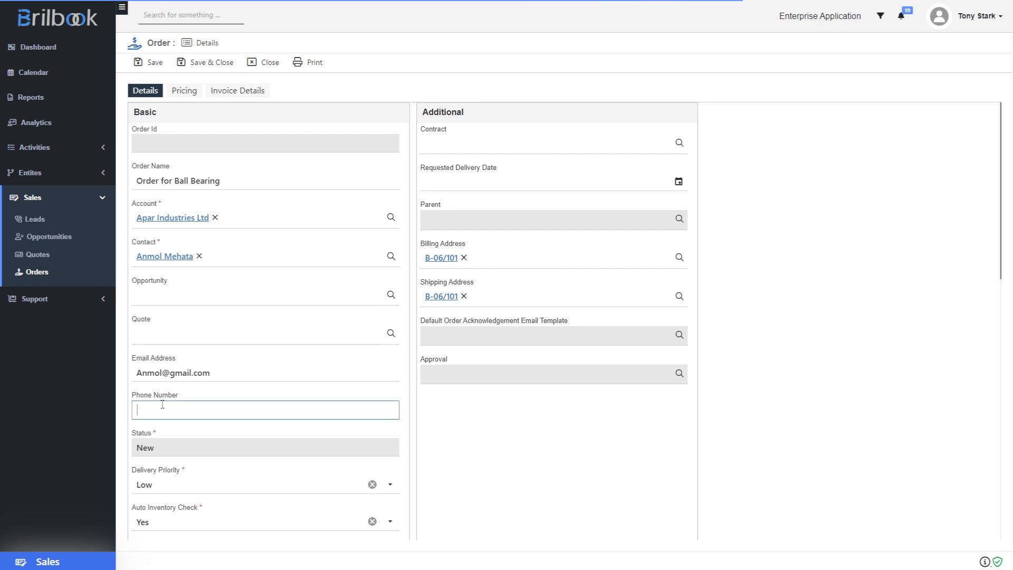
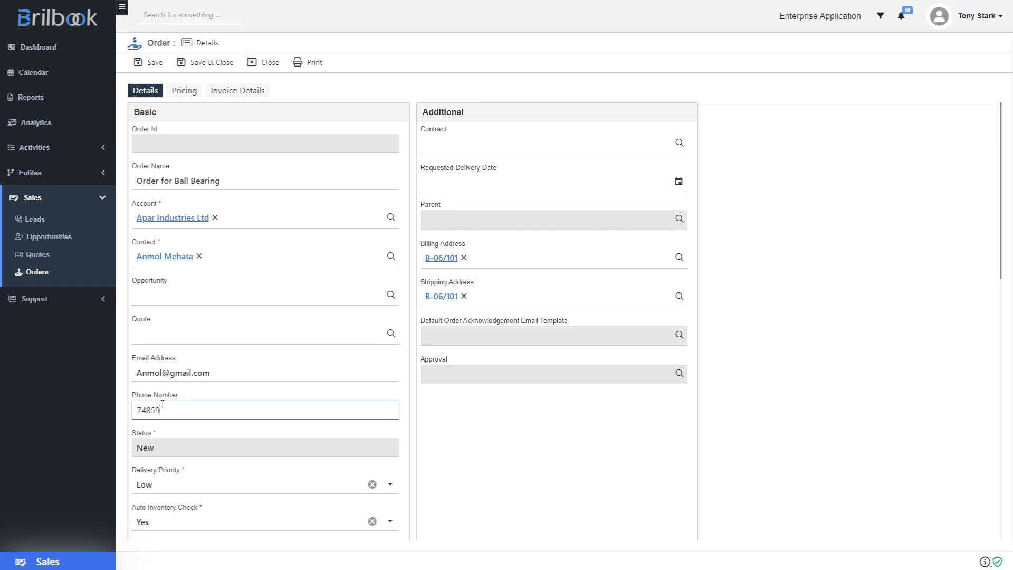
click(680, 183)
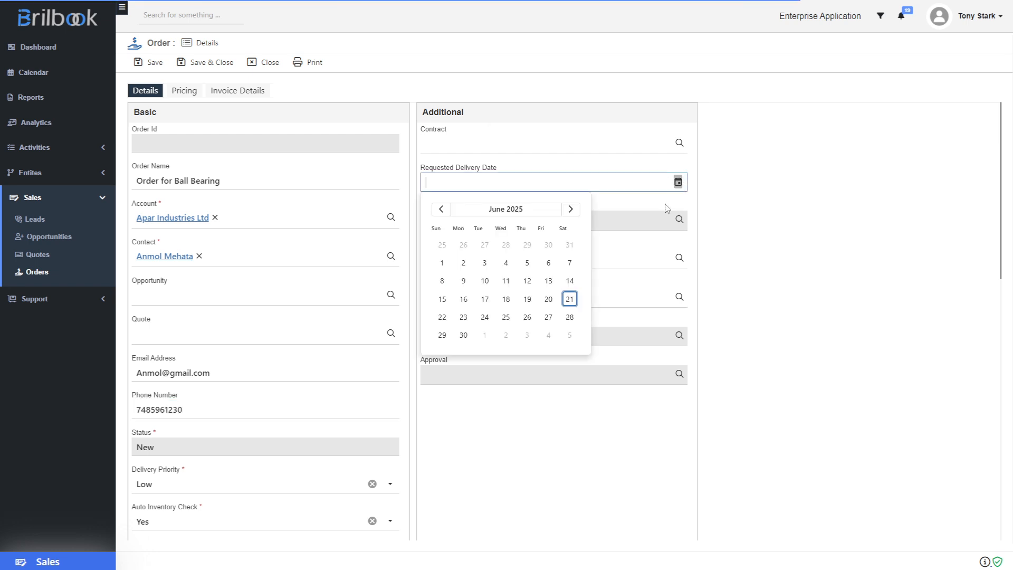
click(552, 341)
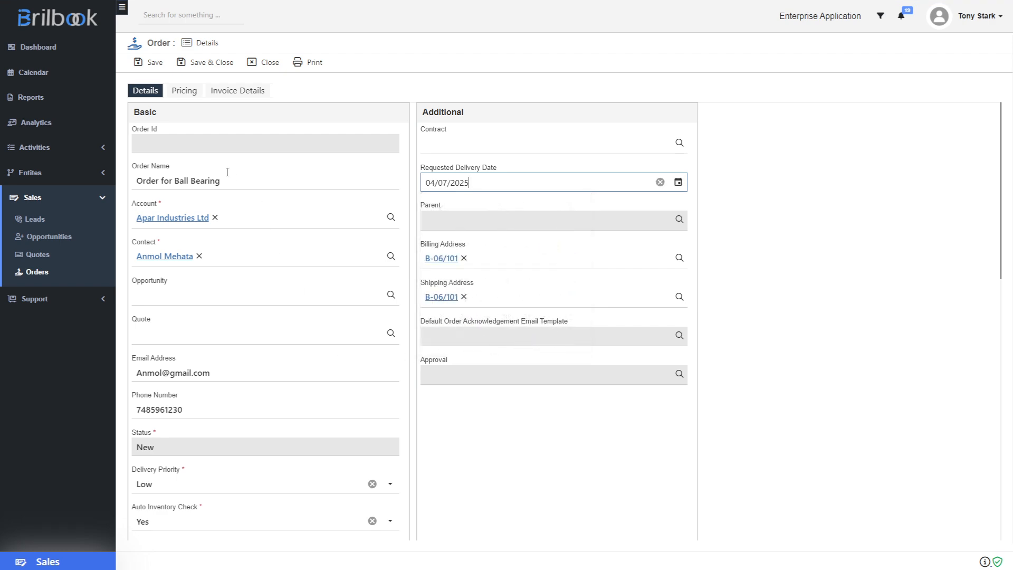
Set the order's price list to Premium in its pricing details
click(184, 92)
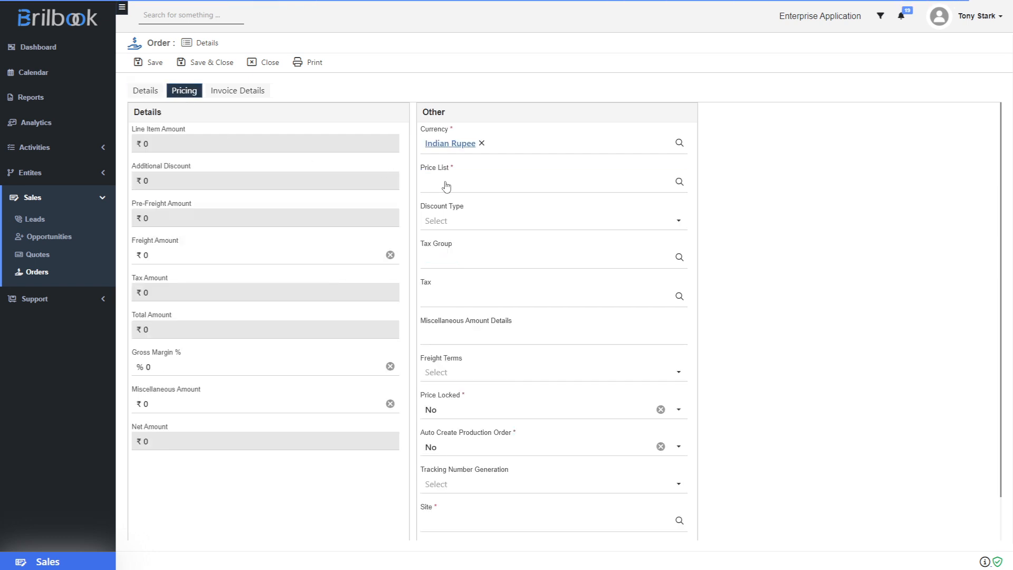
click(446, 185)
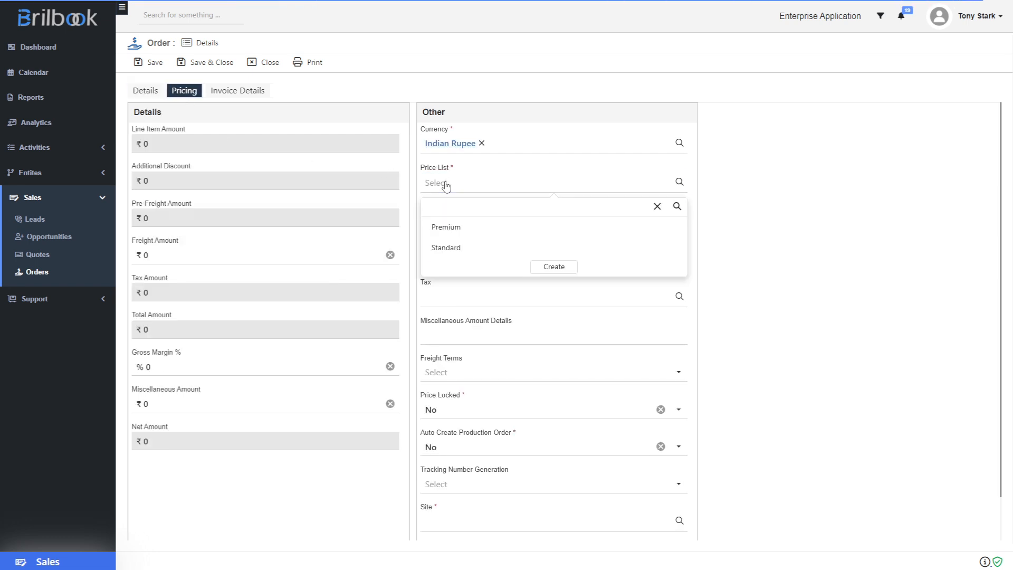
click(454, 229)
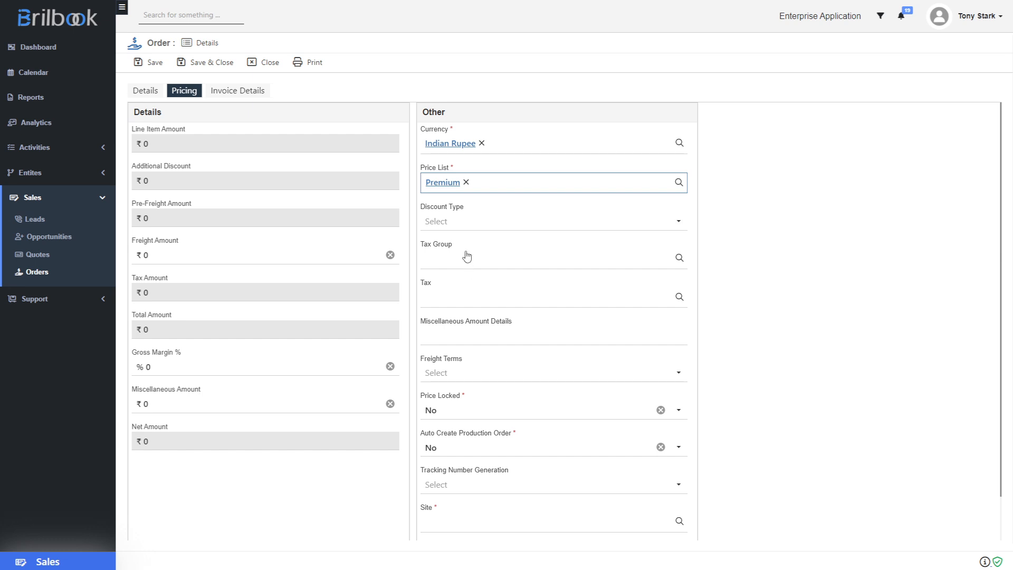
Set the order's site to Site and save the order
scroll(464, 480, down, 1)
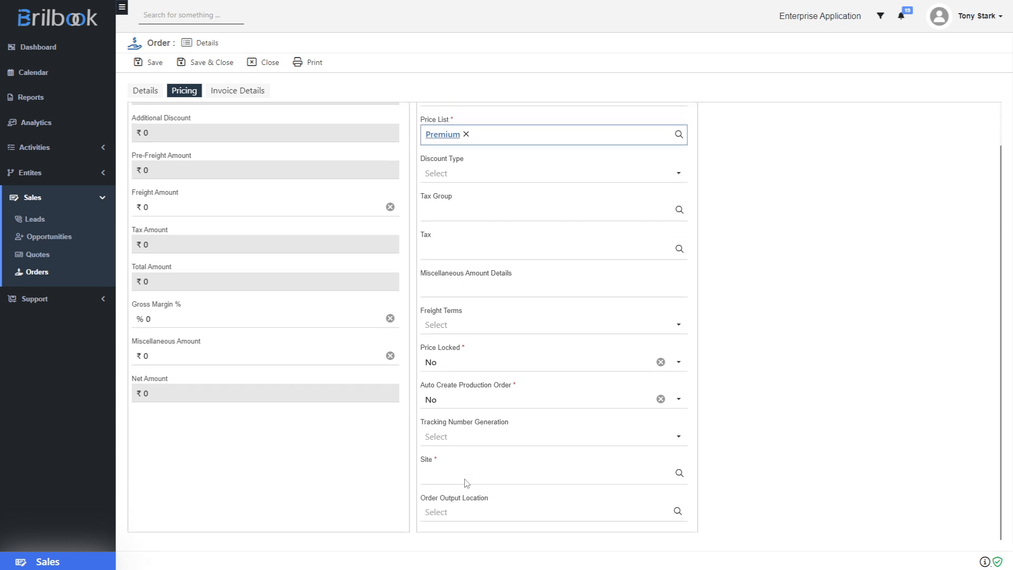
click(464, 480)
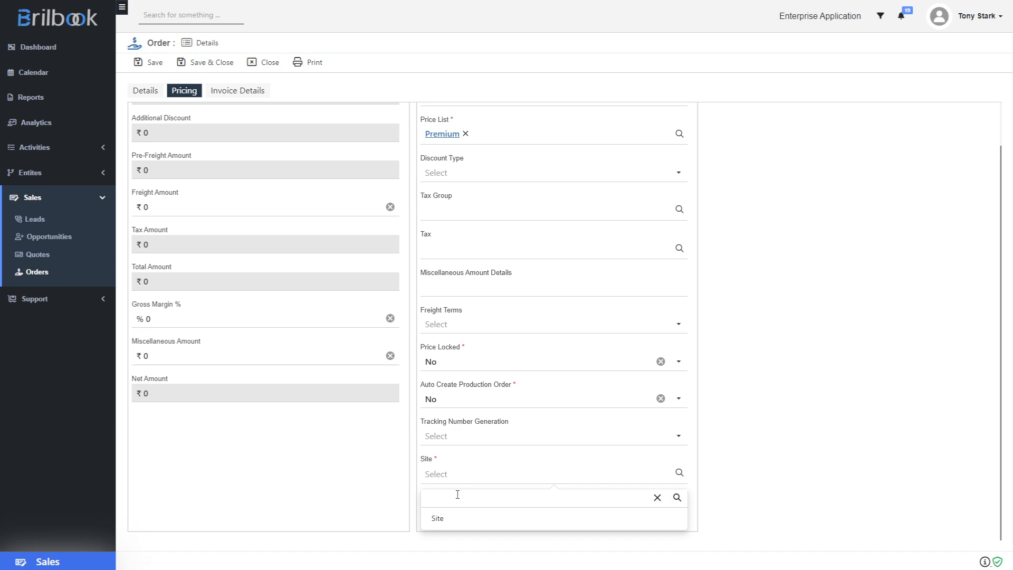
click(455, 522)
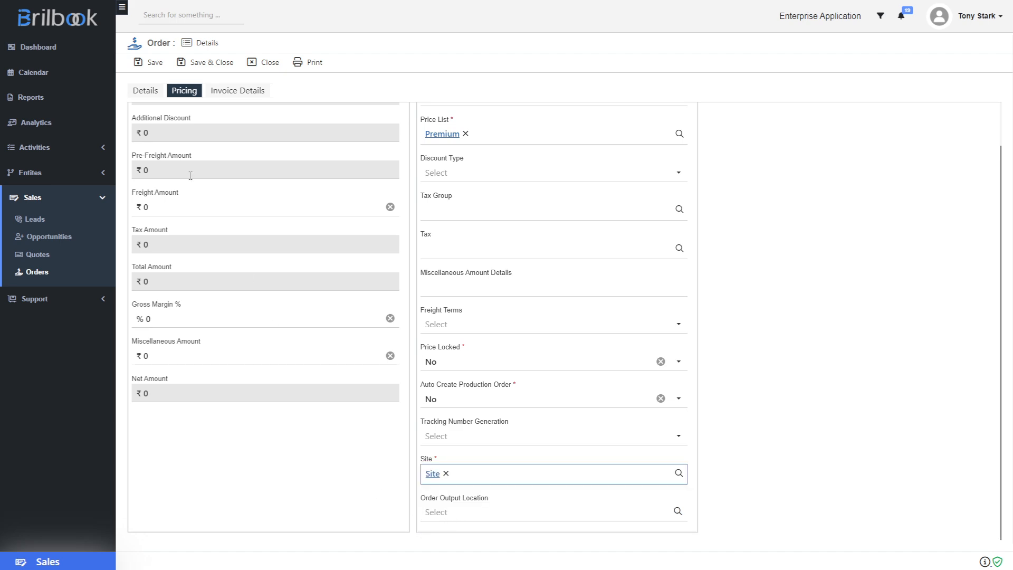
click(154, 63)
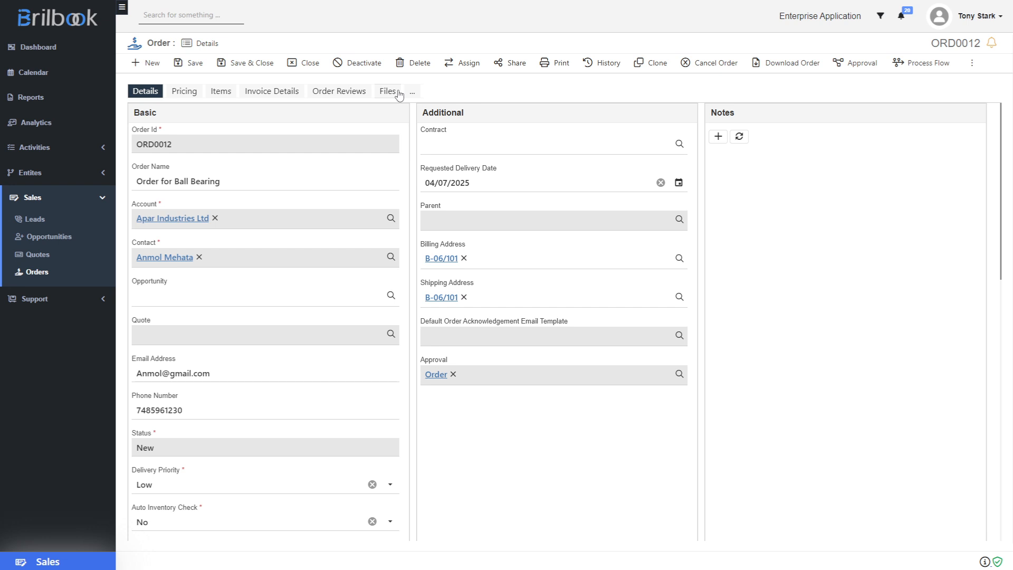
Add an order line using the full form with category Ball Bearing and product Angular Contact Ball Bearings
click(218, 98)
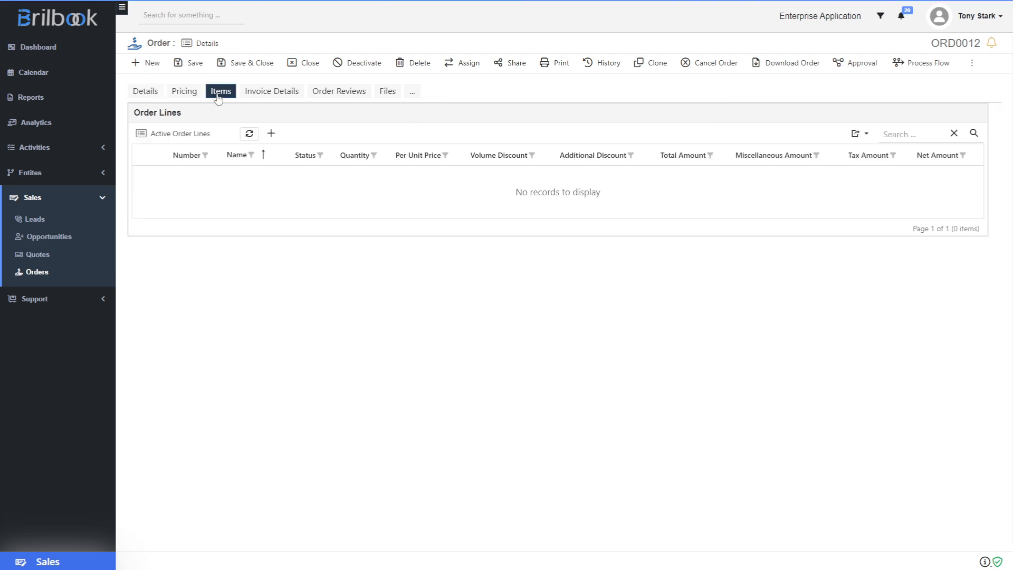
click(272, 134)
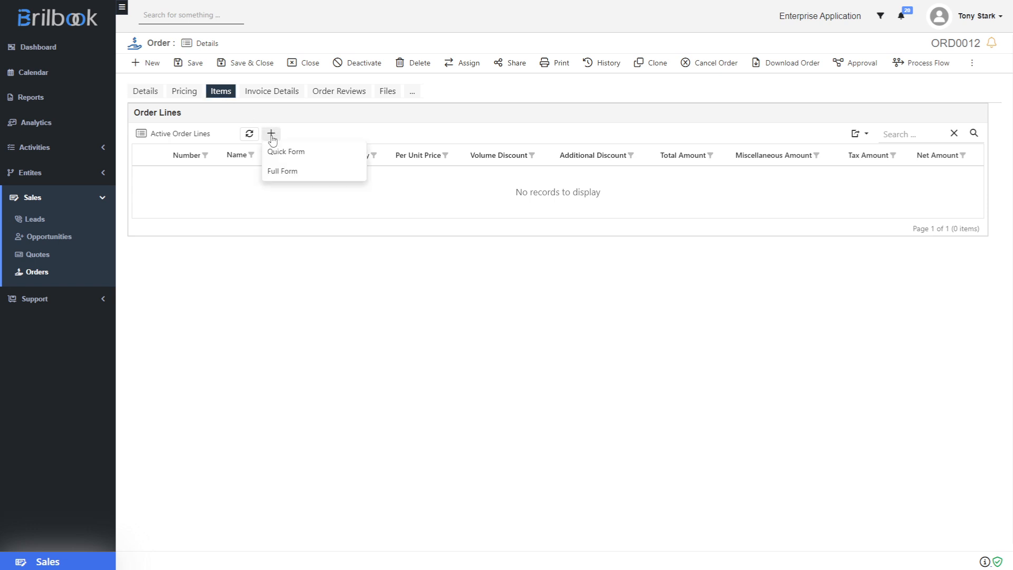
click(284, 171)
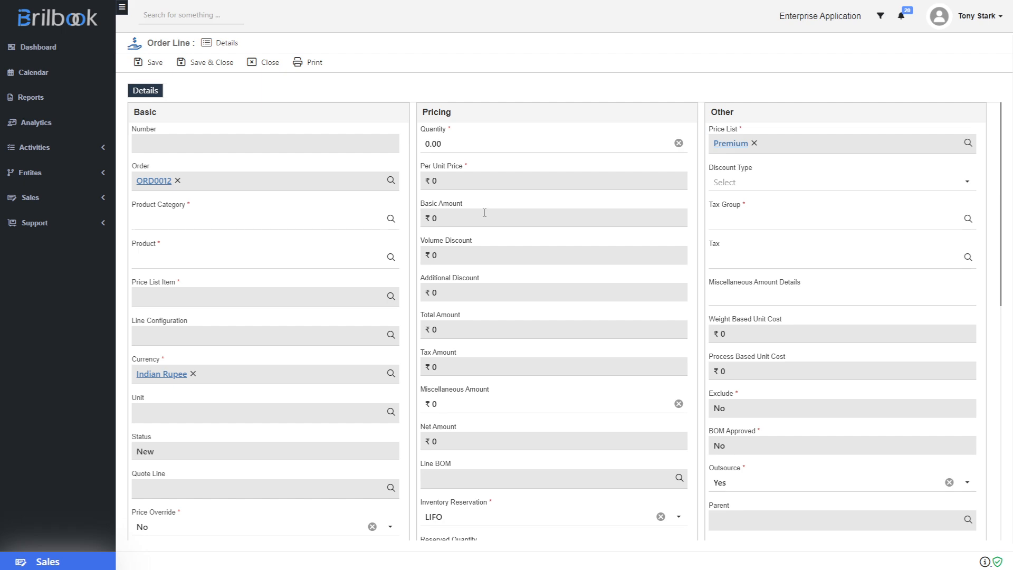
click(156, 220)
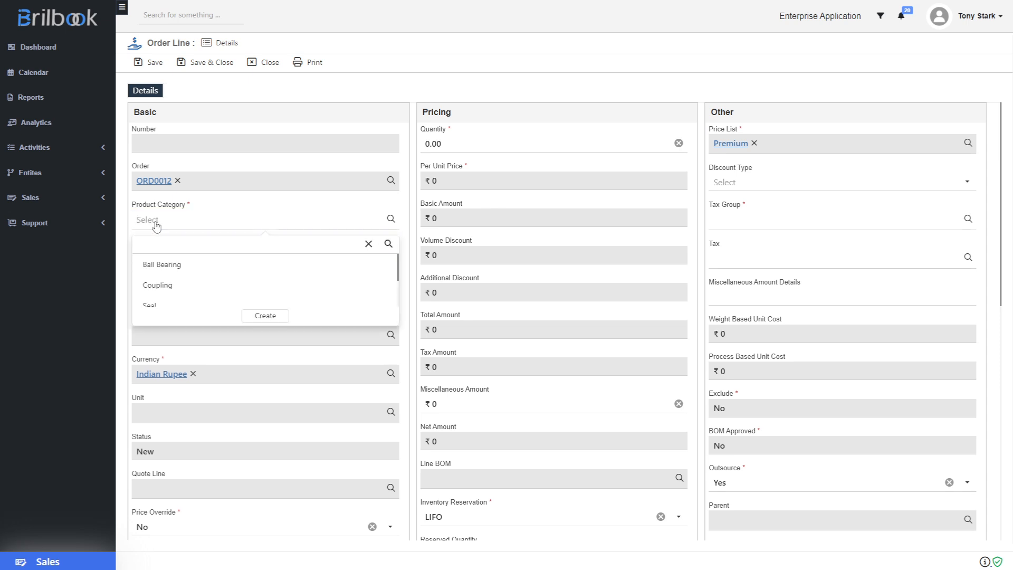
click(165, 265)
click(166, 262)
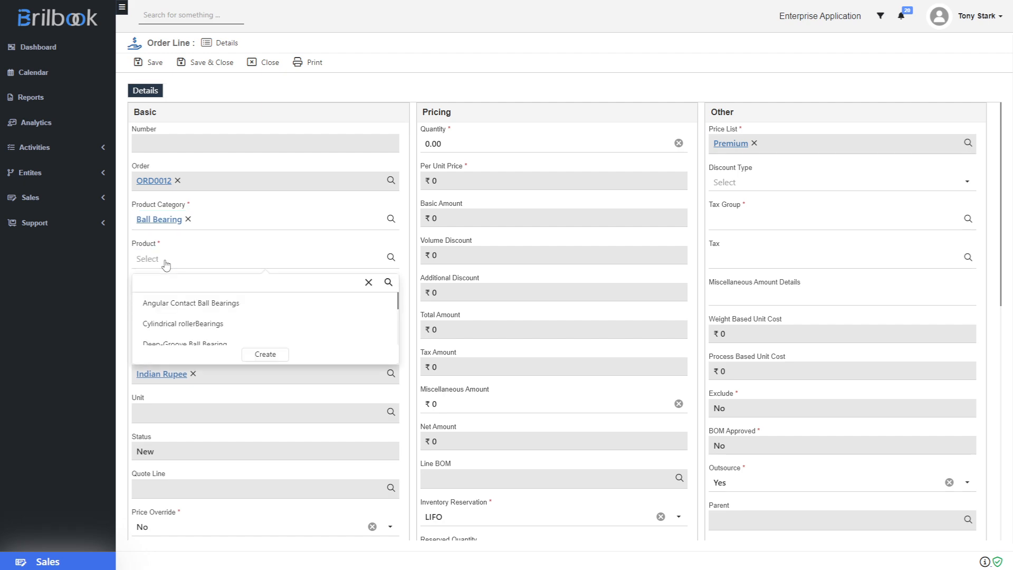
click(170, 304)
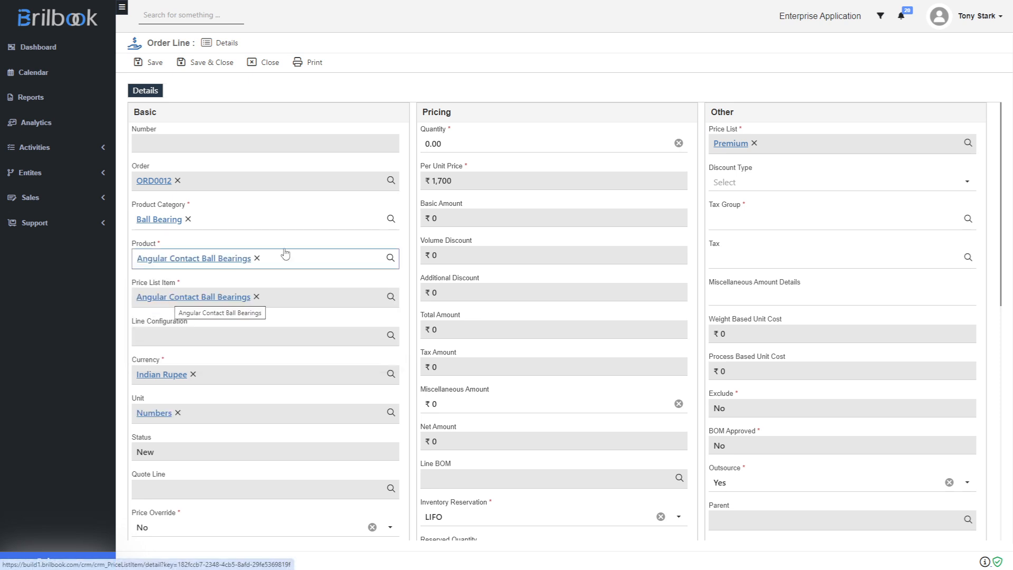
Set the line quantity to 10 and the tax group to GST, and save the order line
click(426, 146)
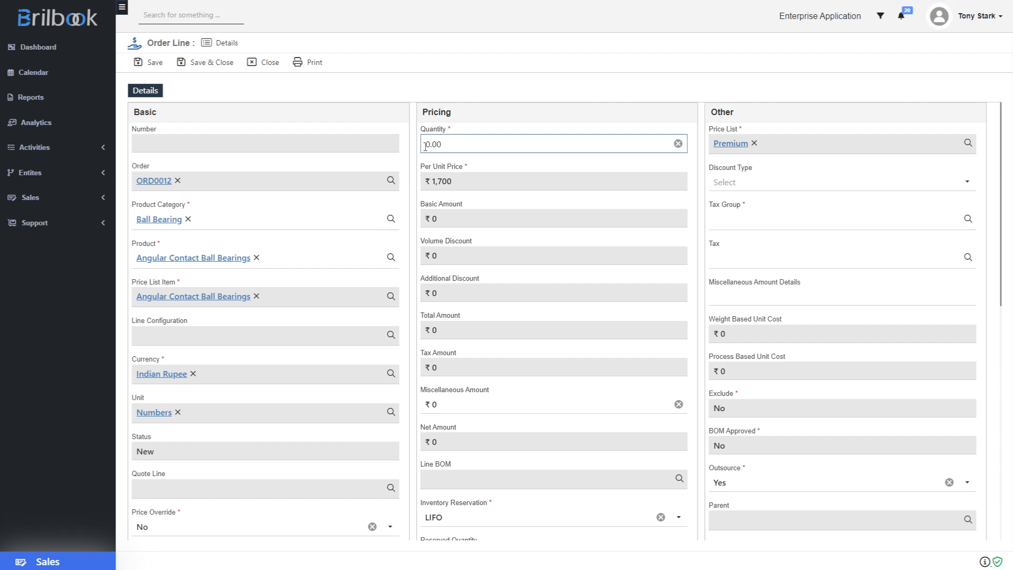
text(10)
click(756, 220)
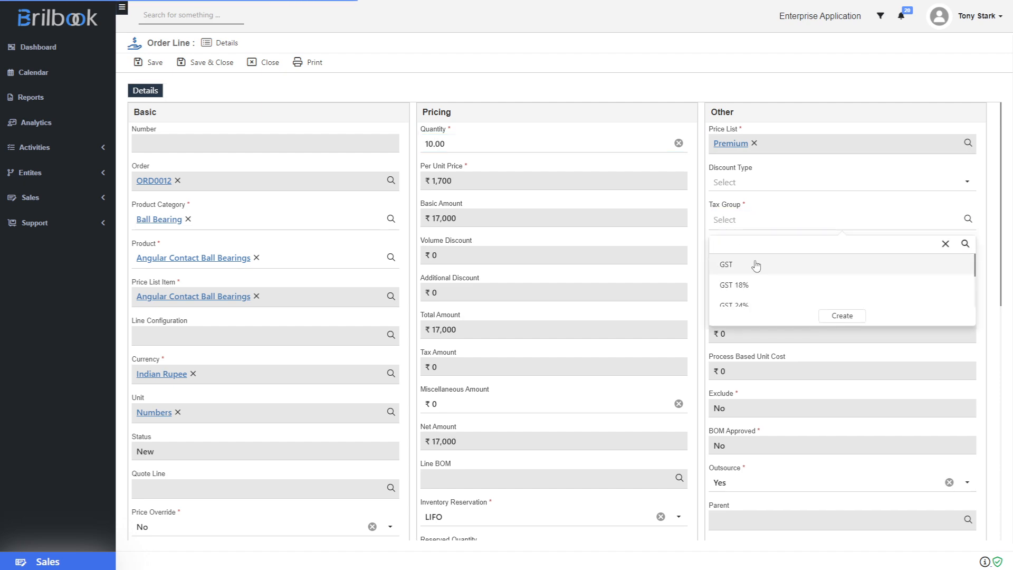
click(756, 266)
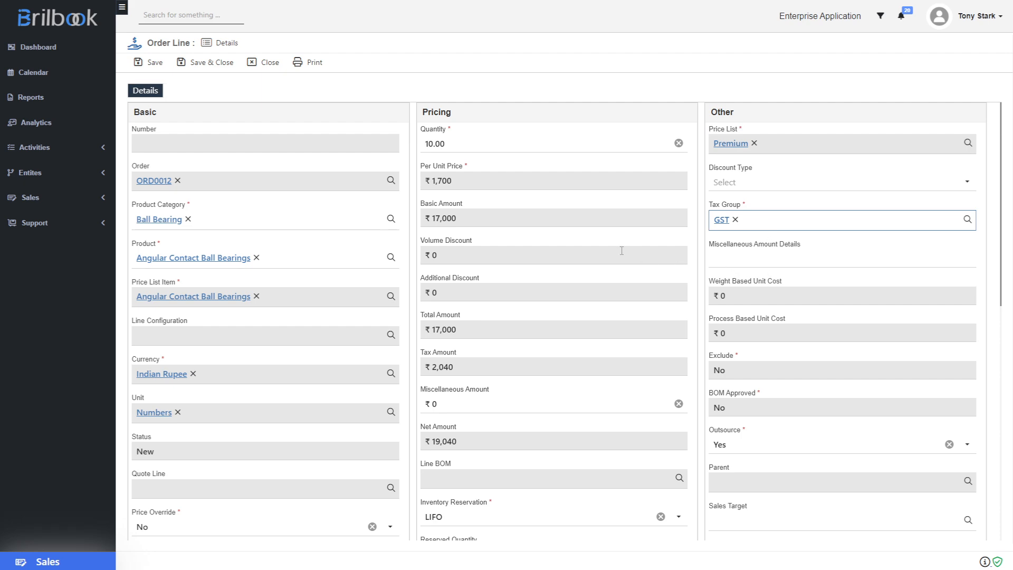
click(153, 63)
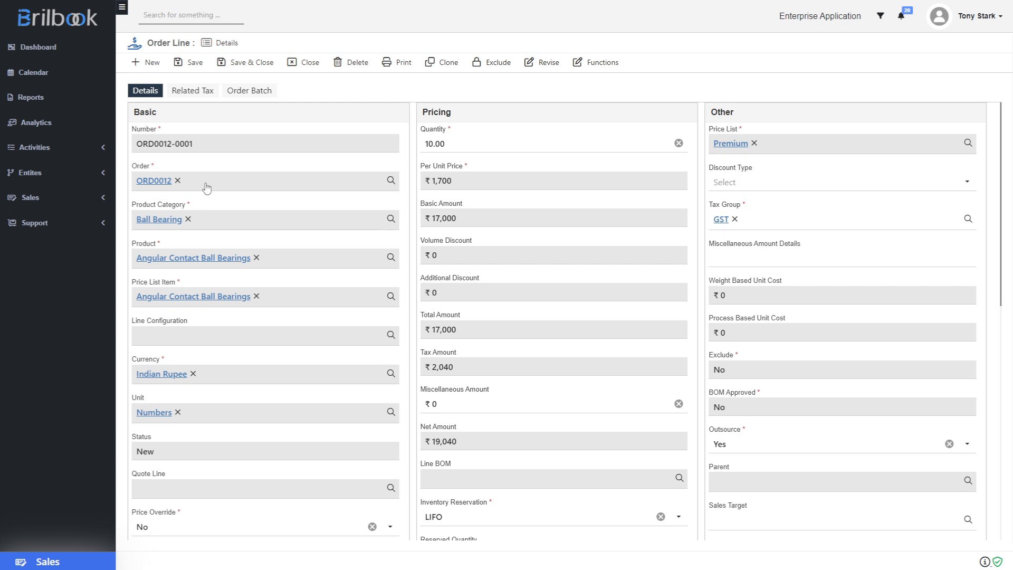
Review the order line's related tax and order batch records, then return to its details
click(191, 92)
click(248, 90)
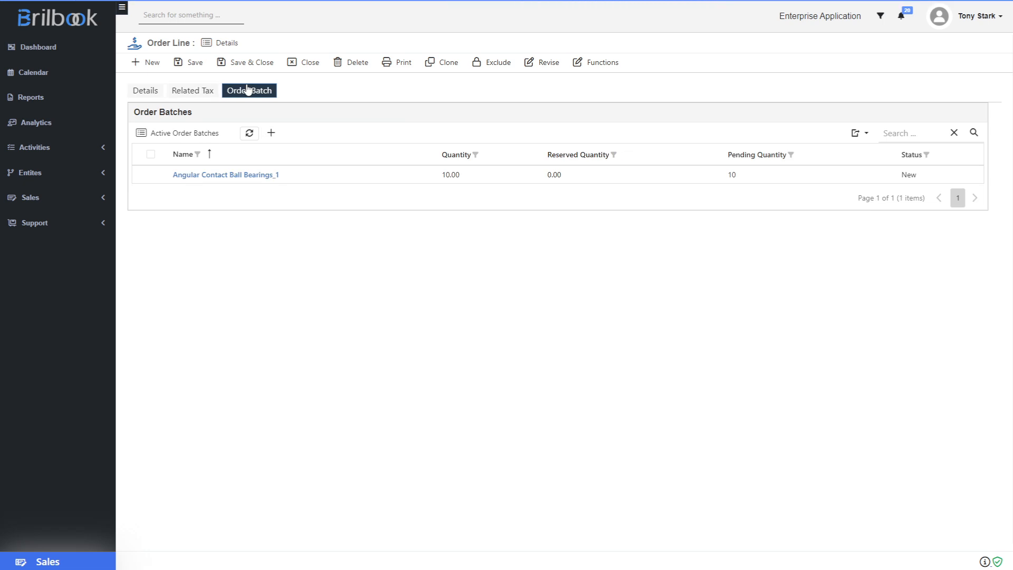
click(152, 91)
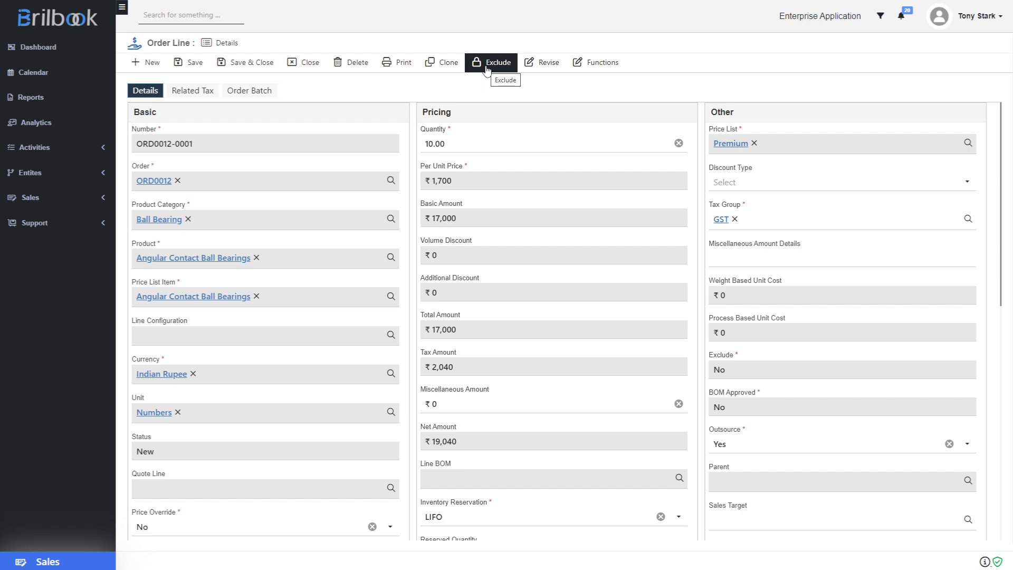
Exclude the order line and confirm the exclusion
click(486, 70)
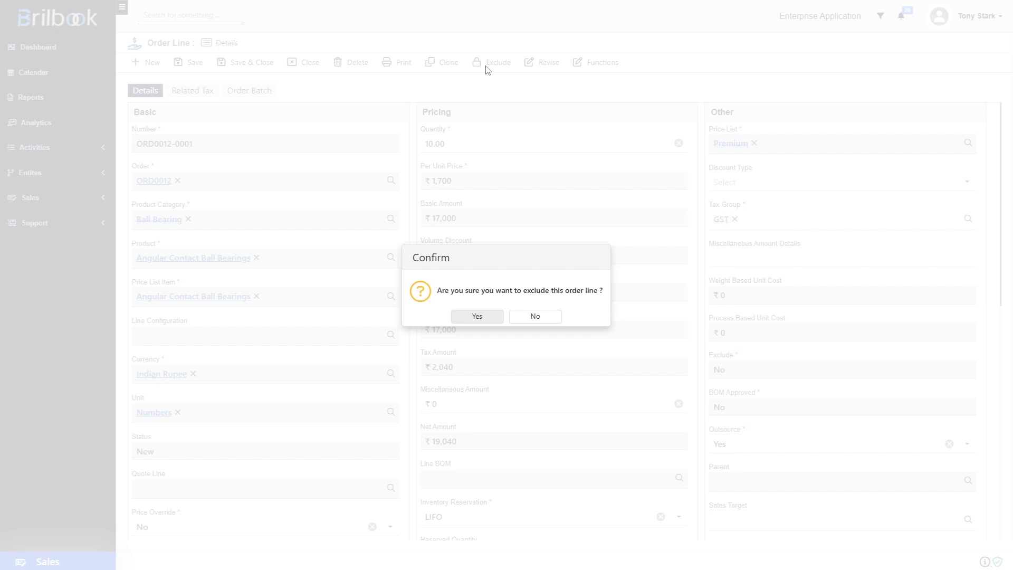
click(473, 317)
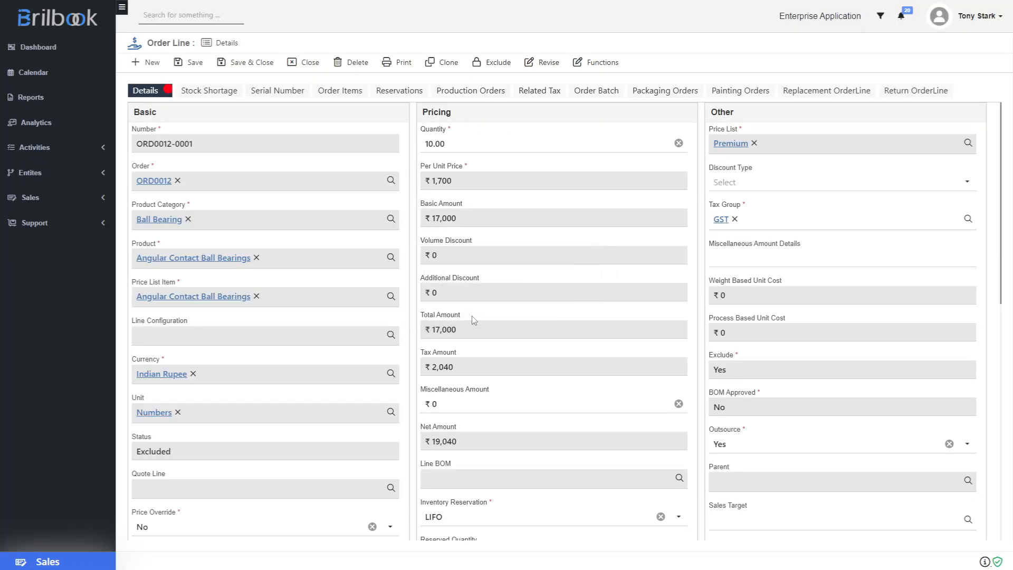
scroll(472, 316, down, 7)
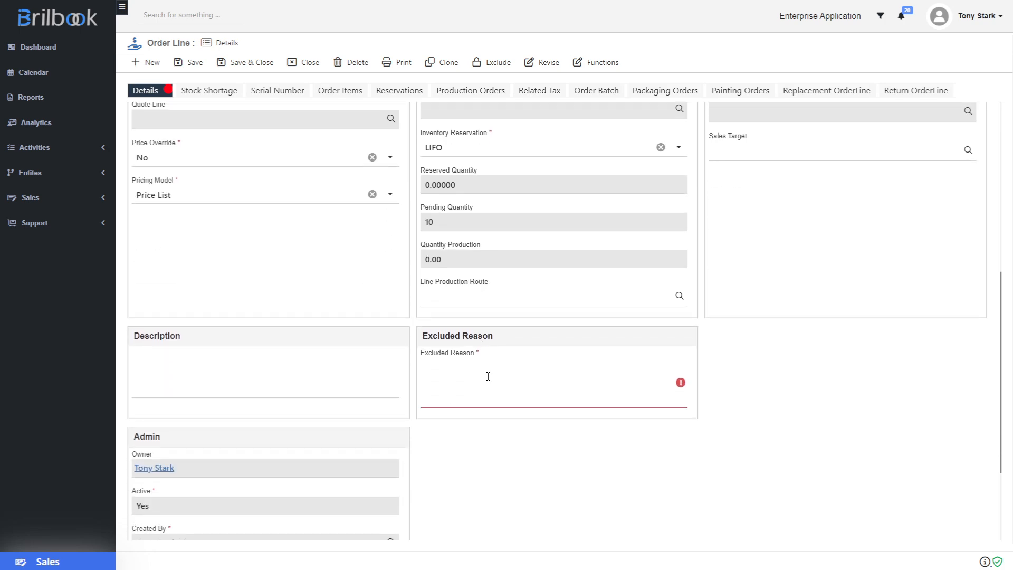
Enter Order Postpone as the excluded reason and save the order line
click(441, 374)
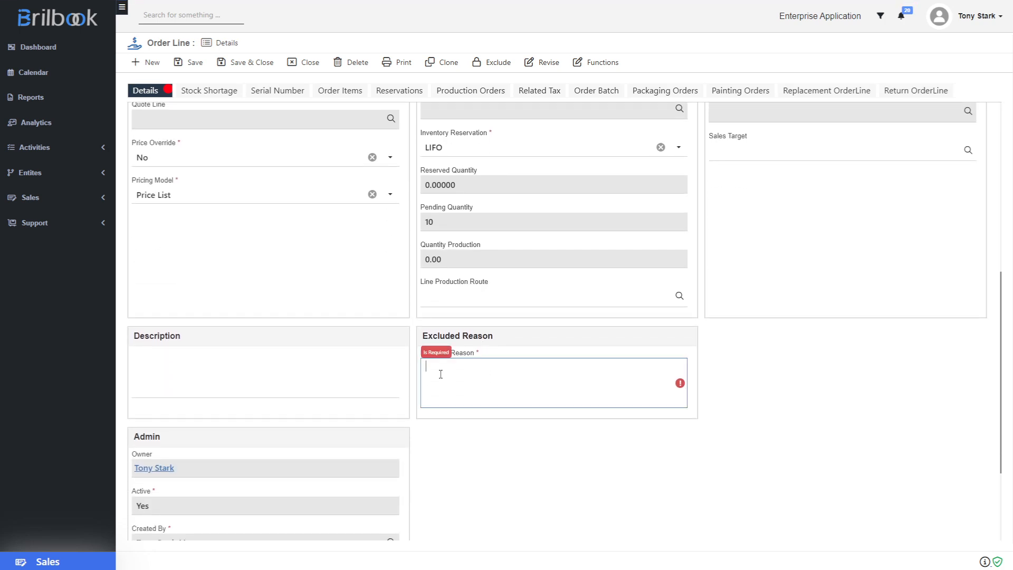
scroll(440, 374, down, 3)
scroll(462, 363, up, 2)
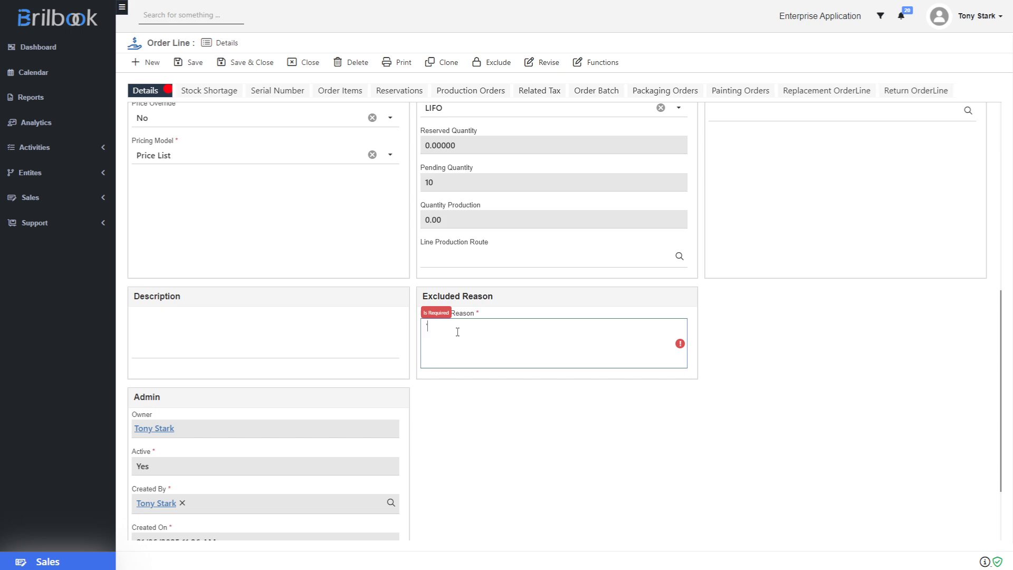
text(Order Postpone)
click(565, 441)
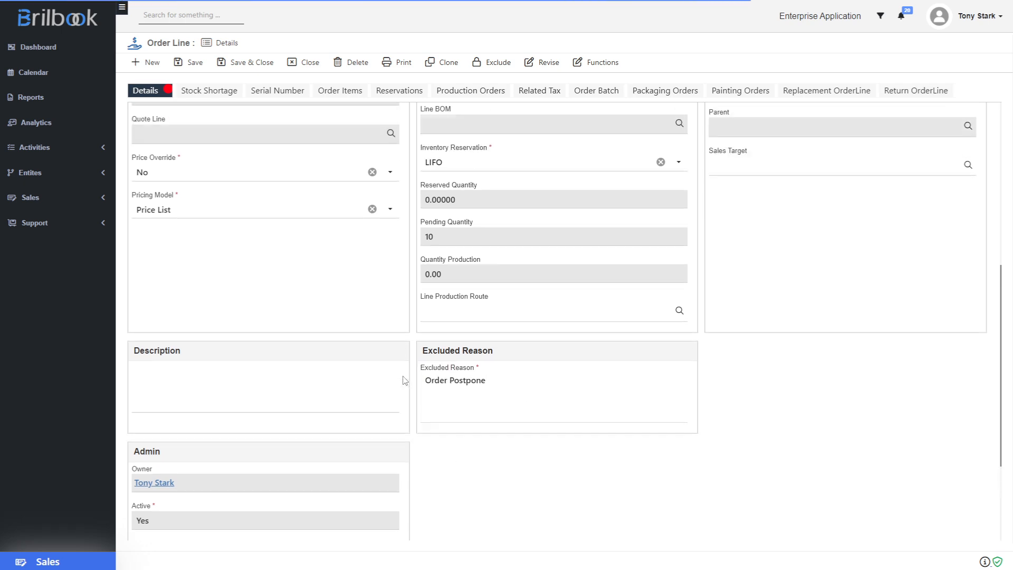
scroll(405, 380, up, 5)
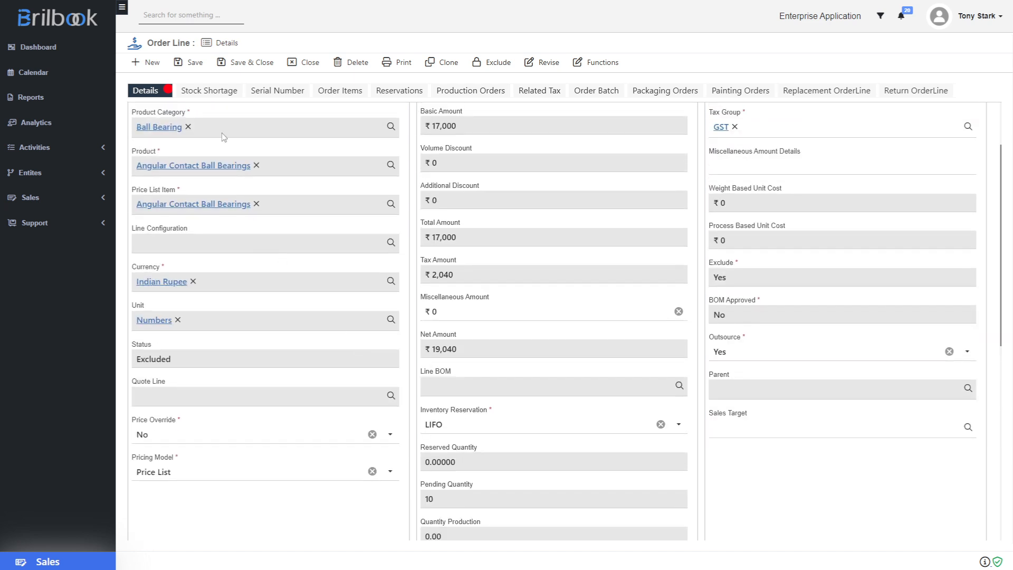
click(195, 64)
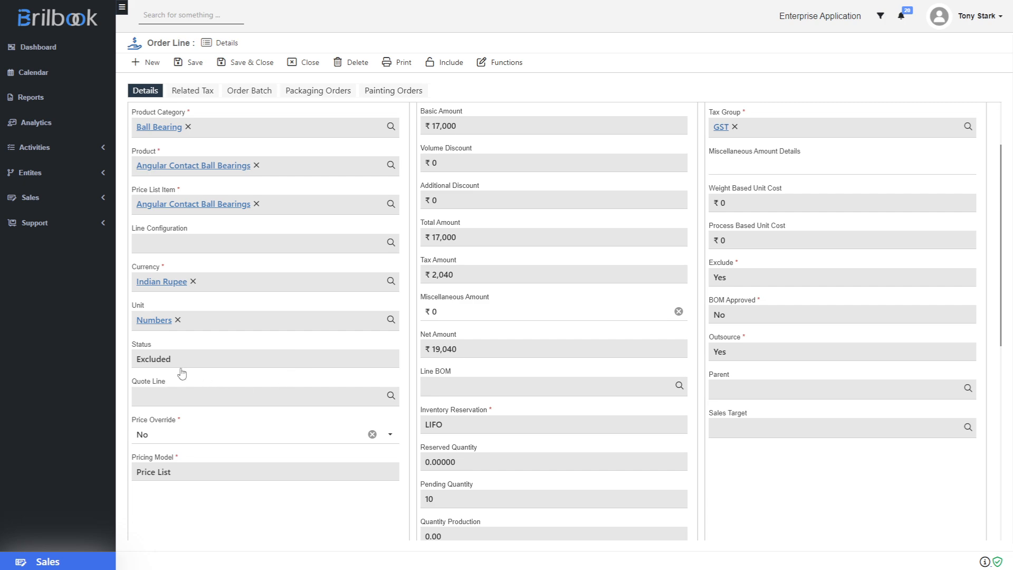
Open the parent order ORD0012 and review its pricing totals and order line items
scroll(285, 322, up, 2)
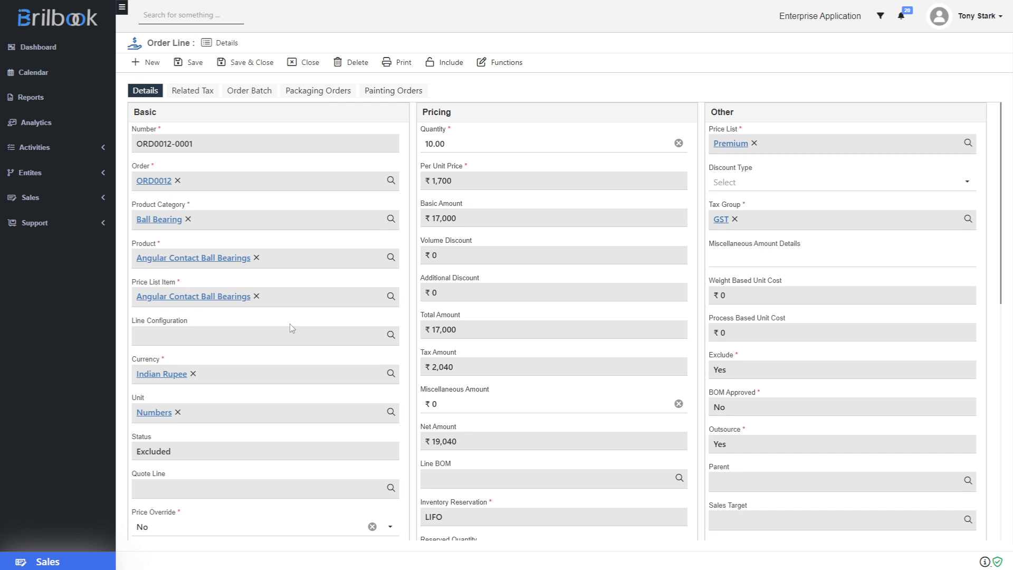
key(F11)
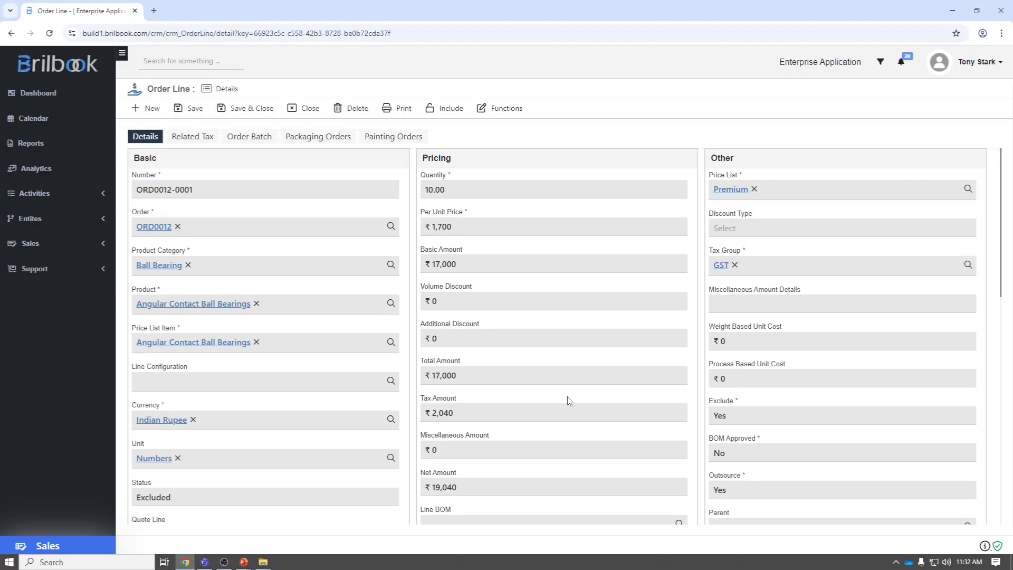
click(152, 227)
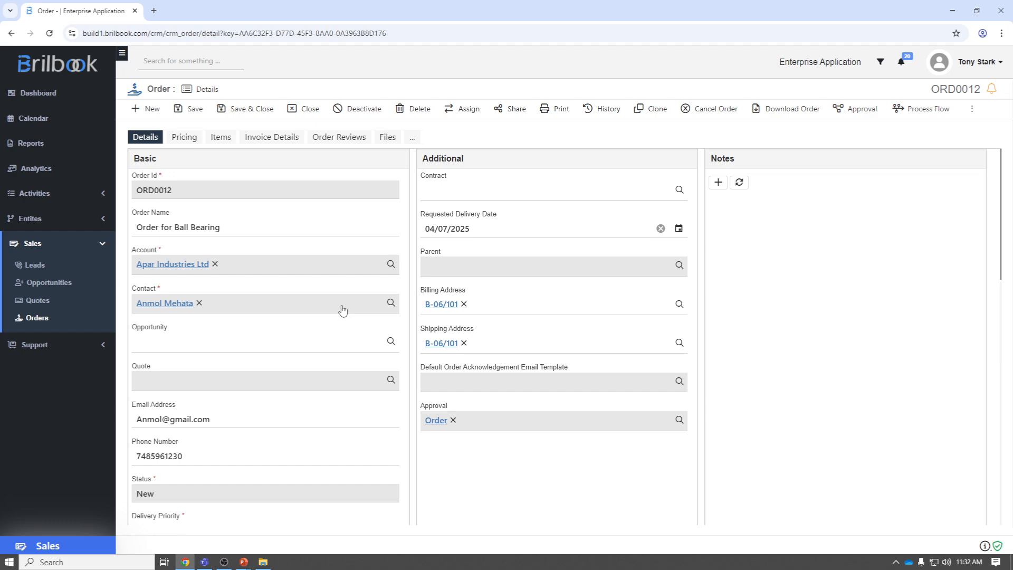
click(184, 141)
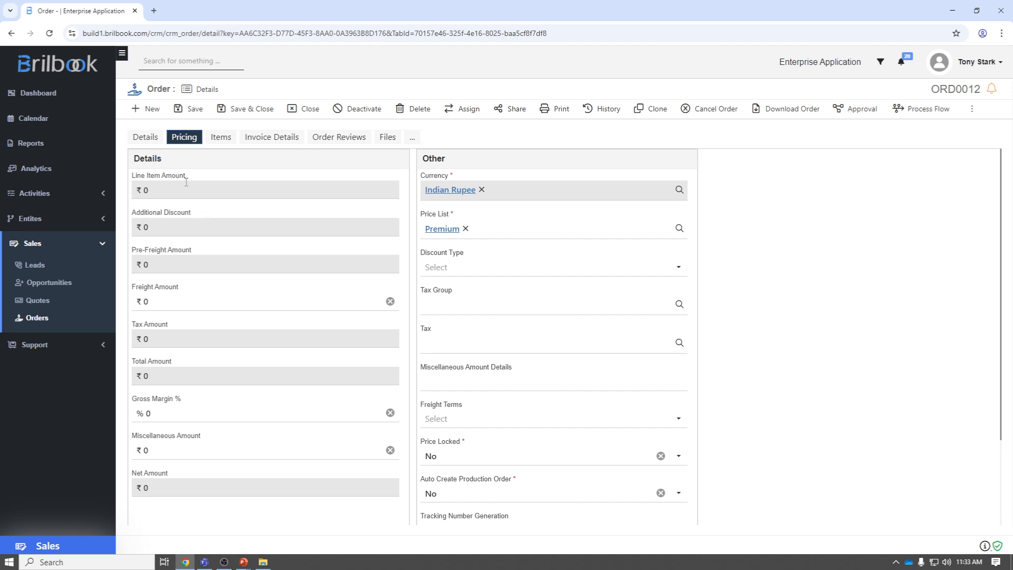
click(222, 139)
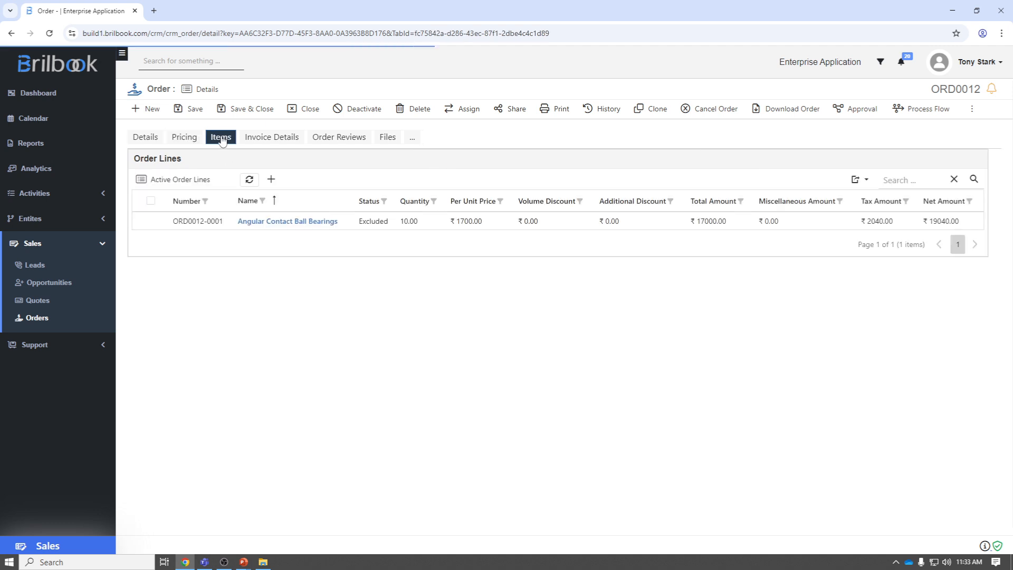
Open the order line, include it back in the order with confirmation, and recheck the order's pricing totals
click(266, 222)
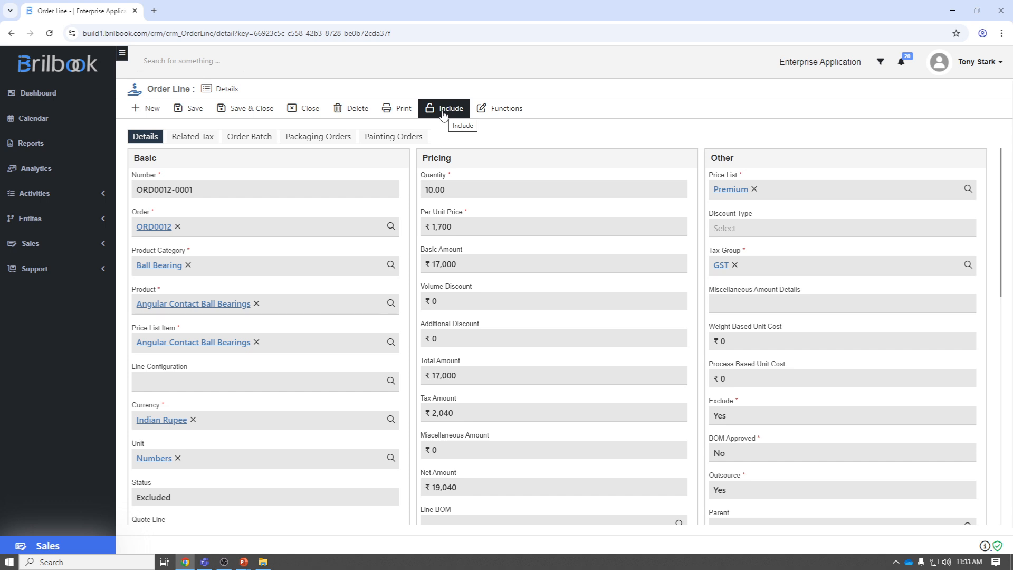
click(444, 113)
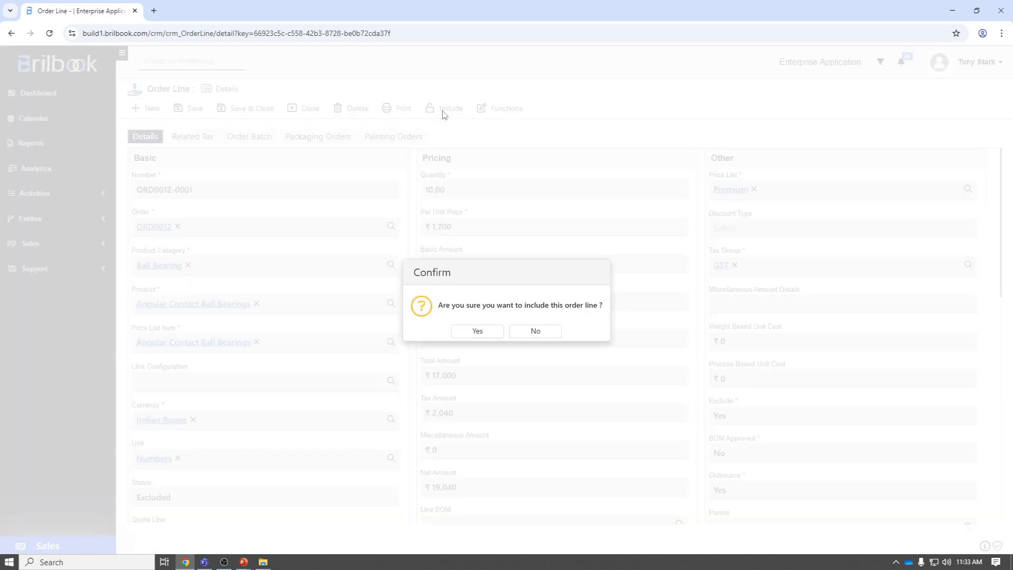
click(477, 334)
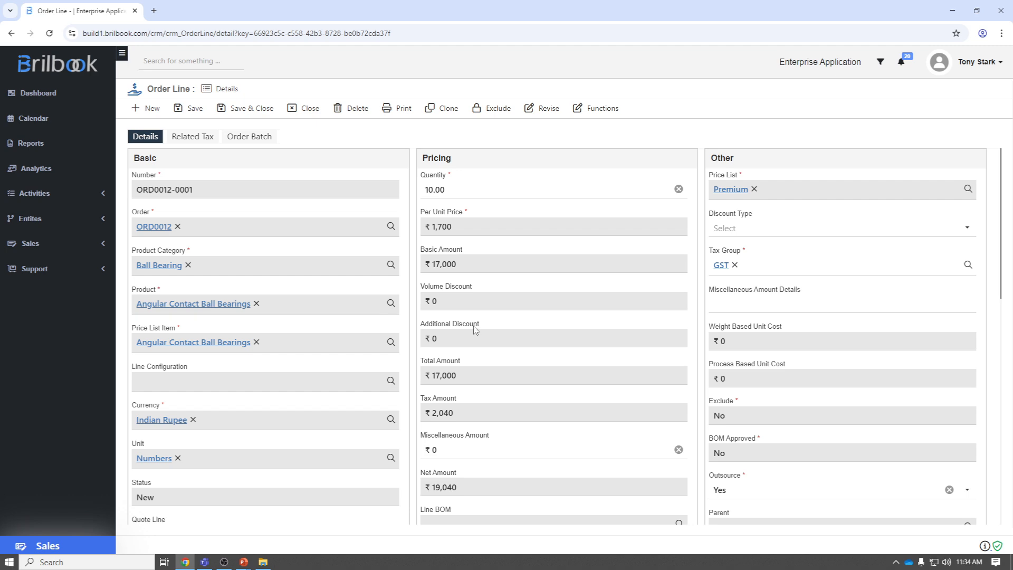
click(152, 227)
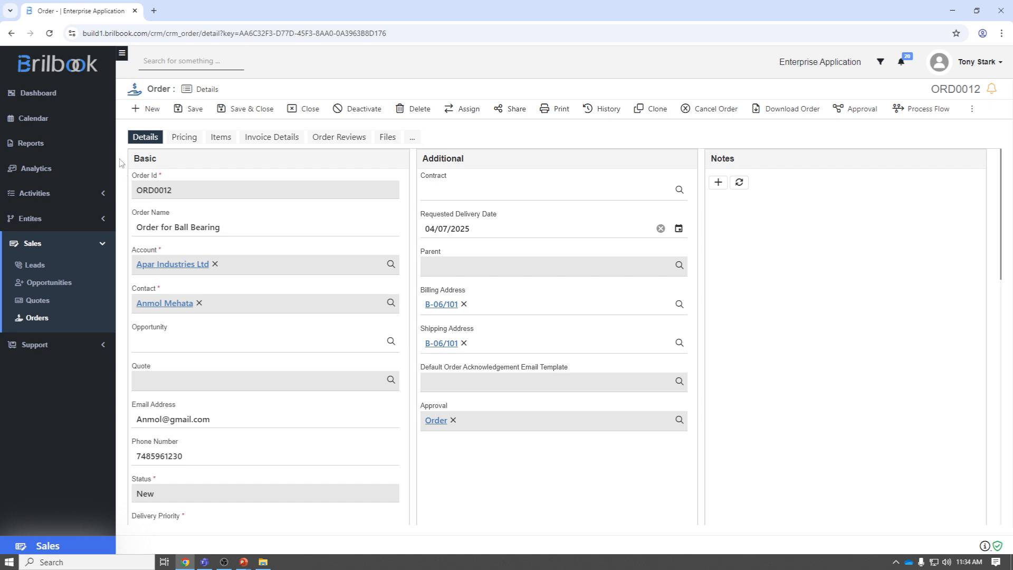
click(183, 138)
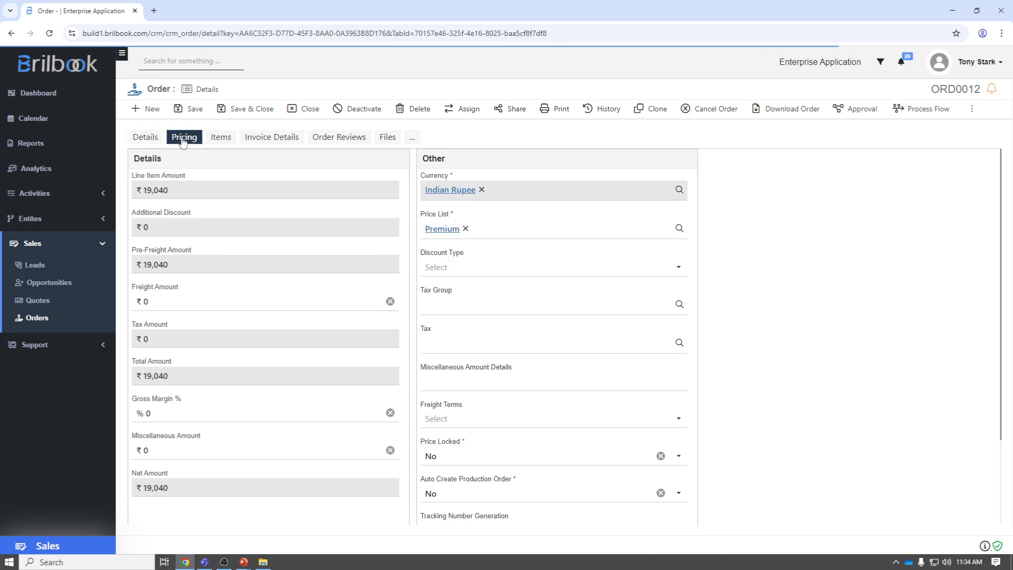